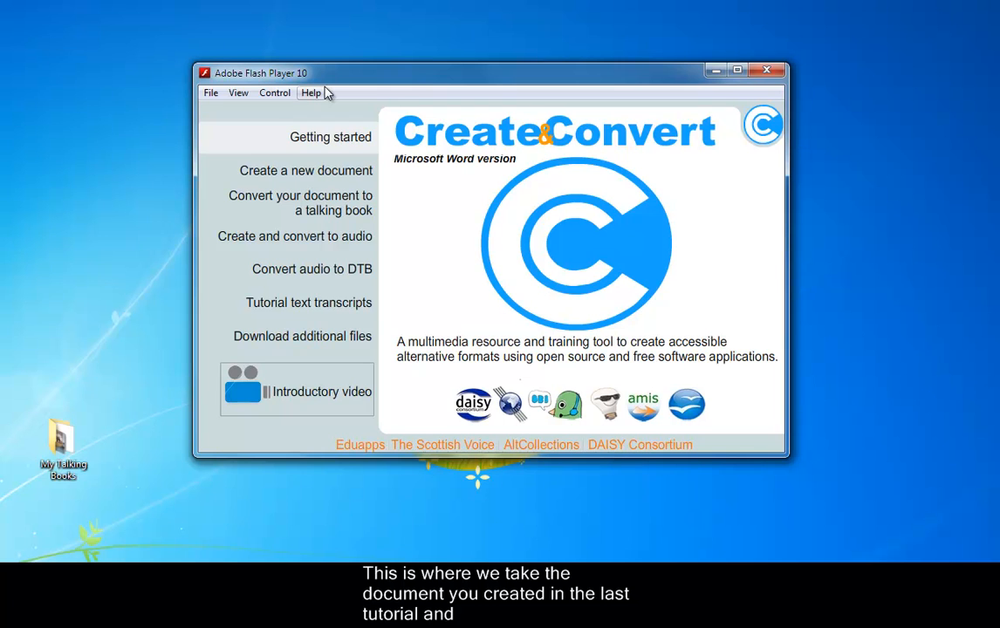
Show the section on creating a new document, and bring up the additional downloads section
{"action": "left_click", "coordinate": [307, 172]}
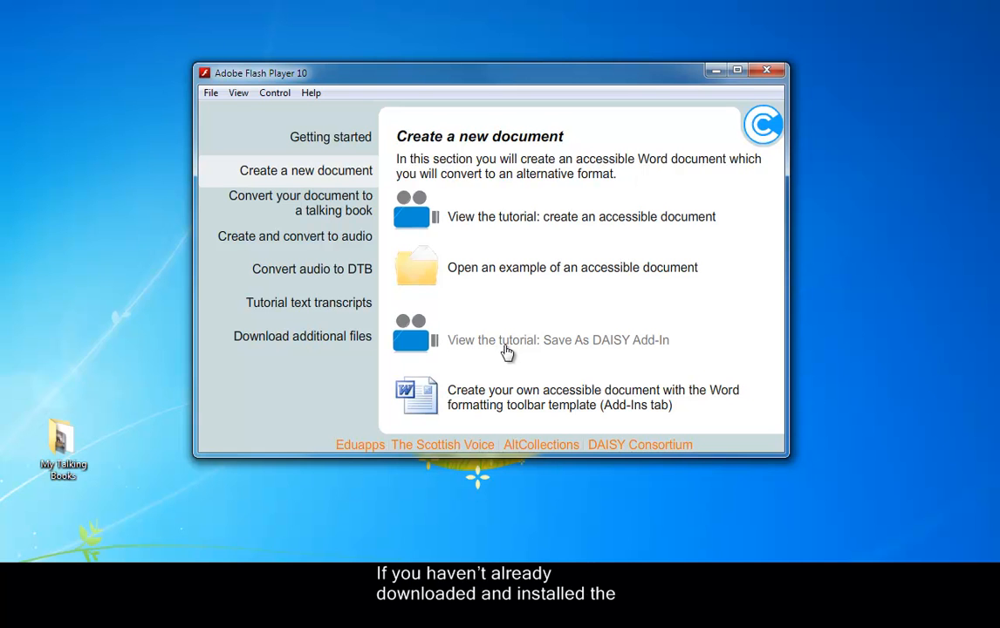
{"action": "left_click", "coordinate": [330, 341]}
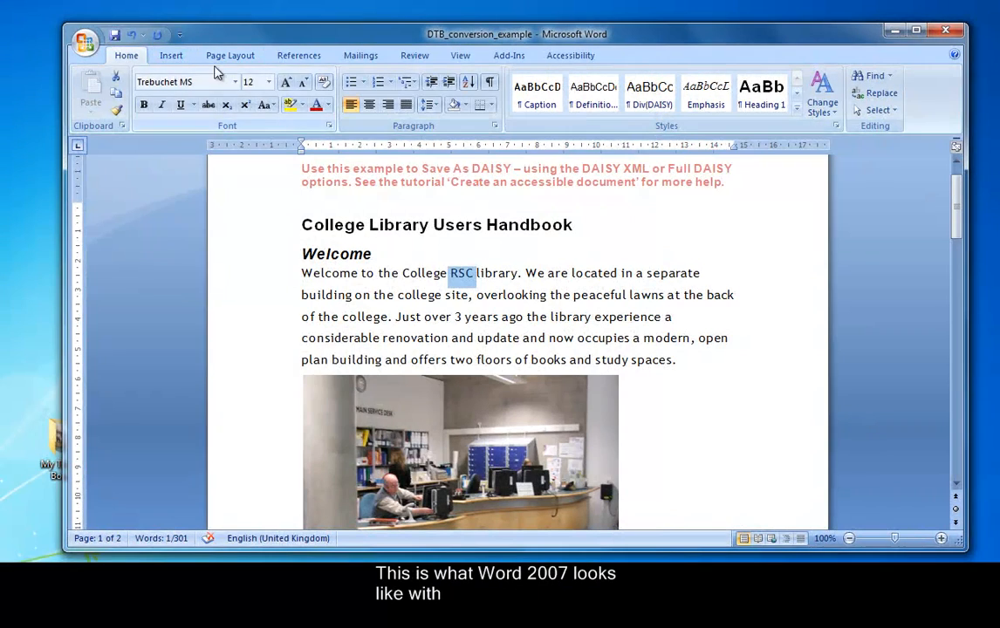
Select the acronym RSC in the Welcome paragraph and review the list of acronyms marked in the document
{"action": "left_click", "coordinate": [568, 57]}
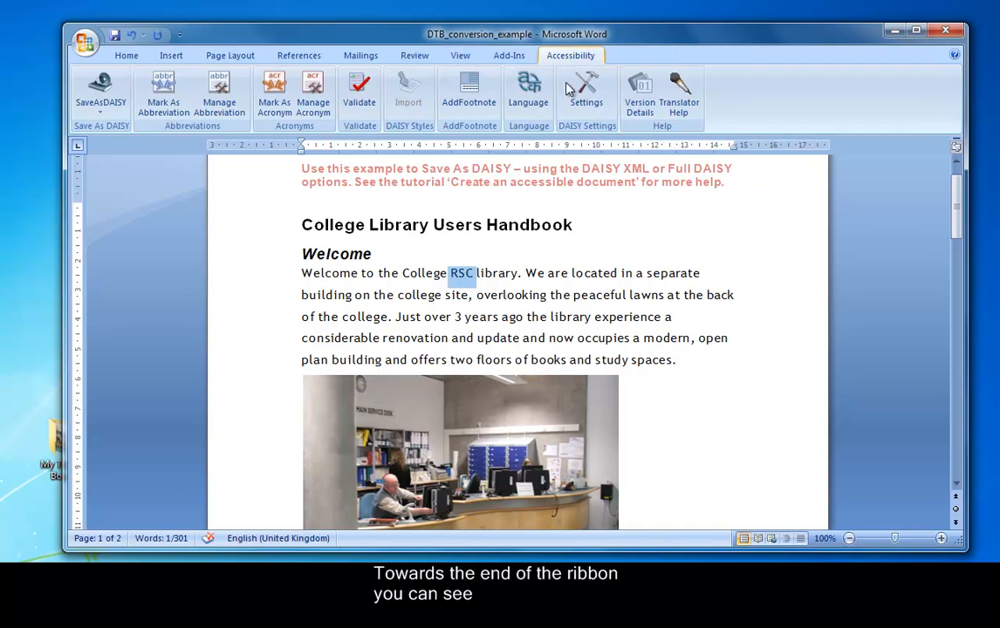
{"action": "left_click", "coordinate": [519, 275]}
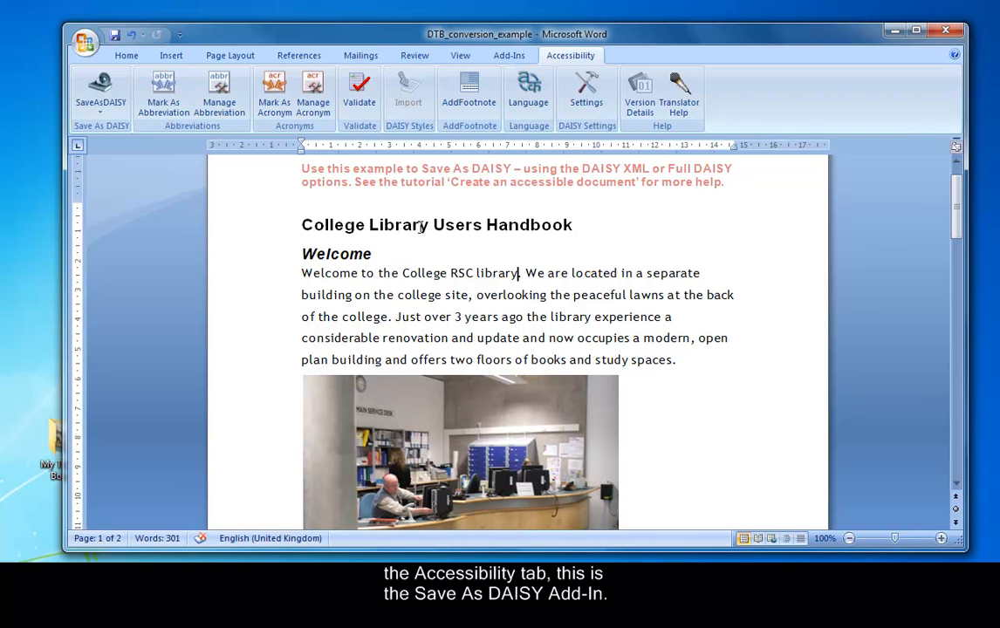
{"action": "left_click_drag", "start_coordinate": [461, 274], "coordinate": [450, 274]}
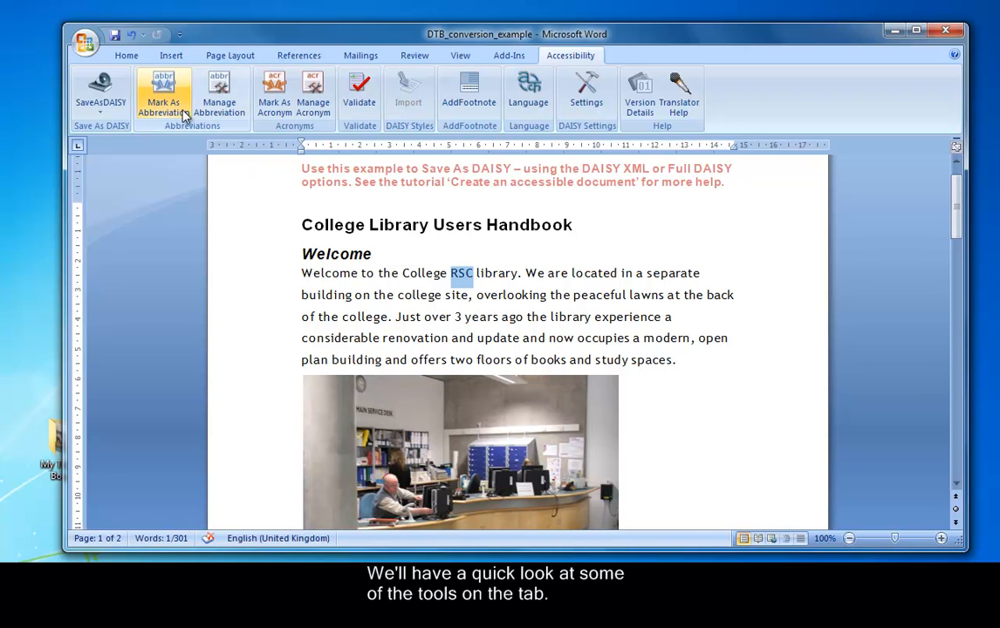
{"action": "left_click", "coordinate": [314, 107]}
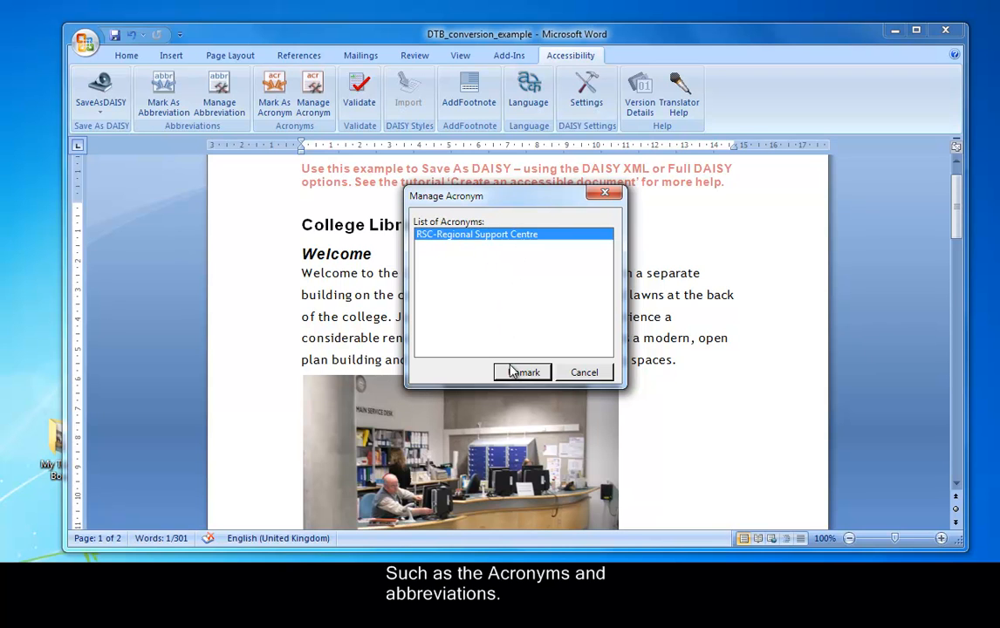
{"action": "left_click", "coordinate": [582, 373]}
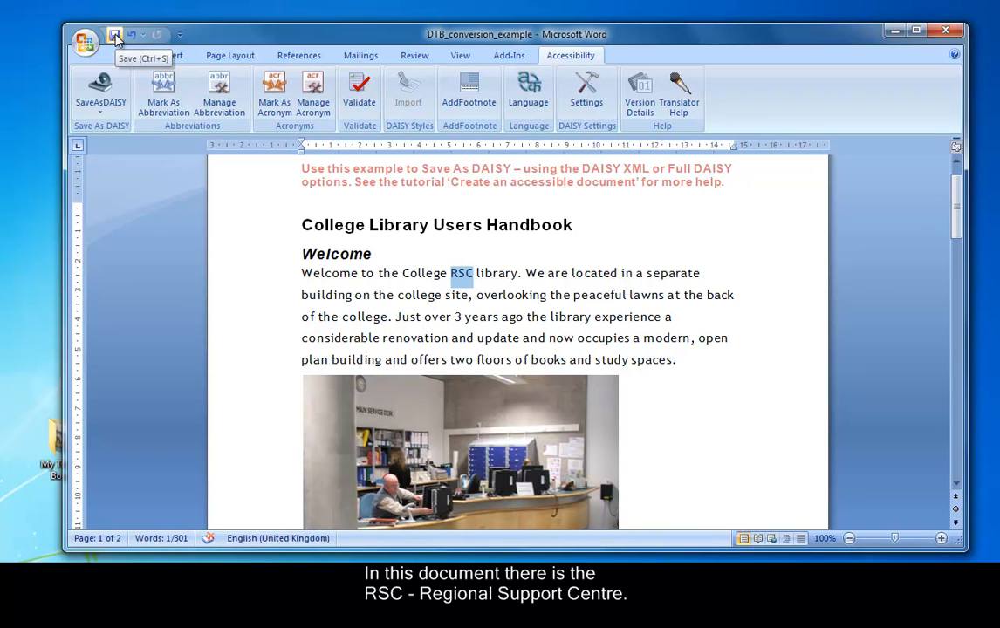
Save the DTB_conversion_example document and validate it for DAISY conversion
{"action": "left_click", "coordinate": [114, 37]}
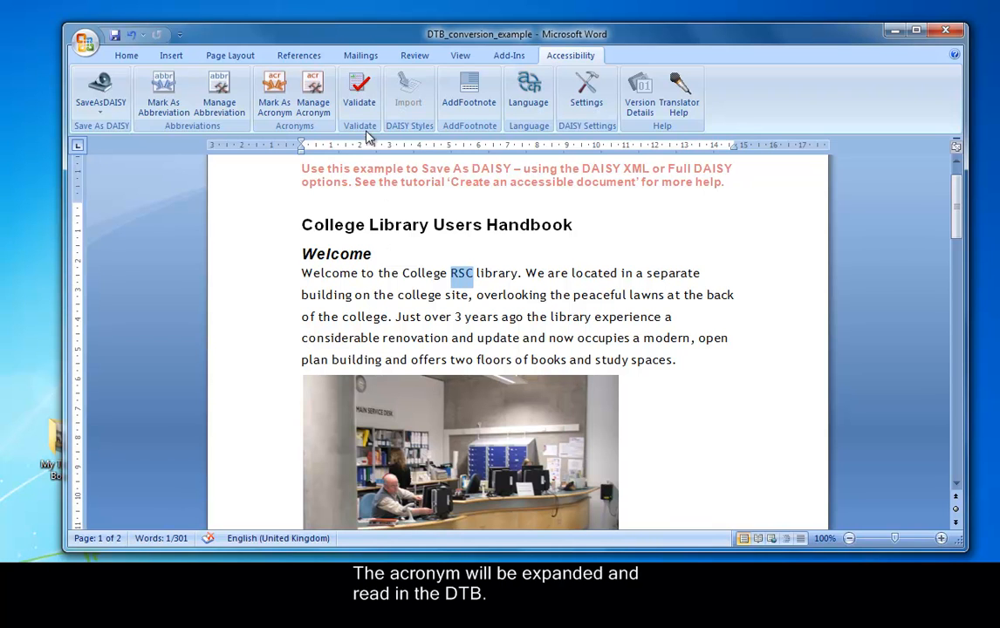
{"action": "left_click", "coordinate": [358, 95]}
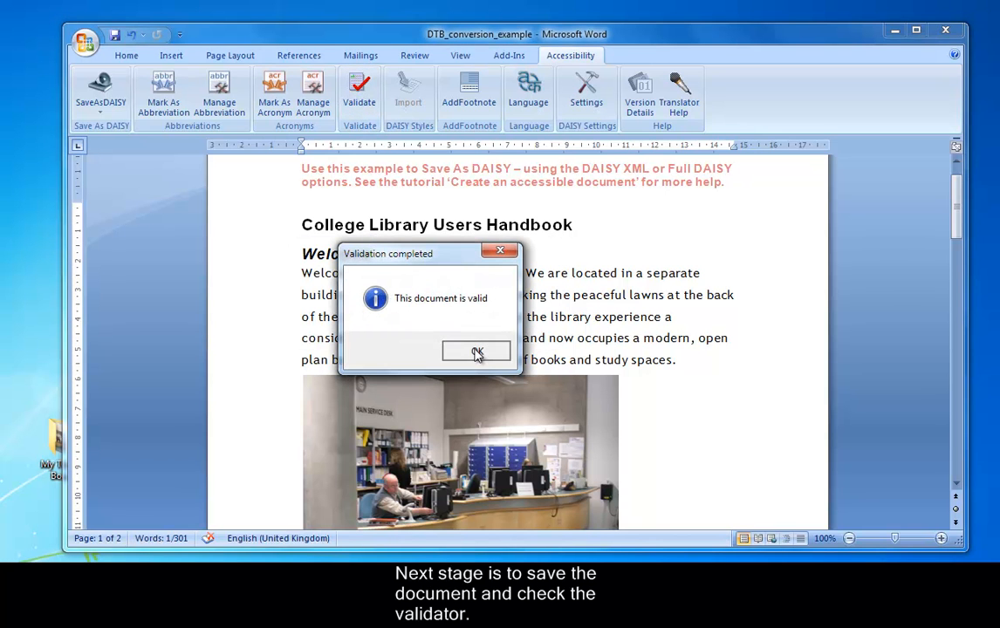
{"action": "left_click", "coordinate": [476, 351]}
{"action": "left_click", "coordinate": [447, 325]}
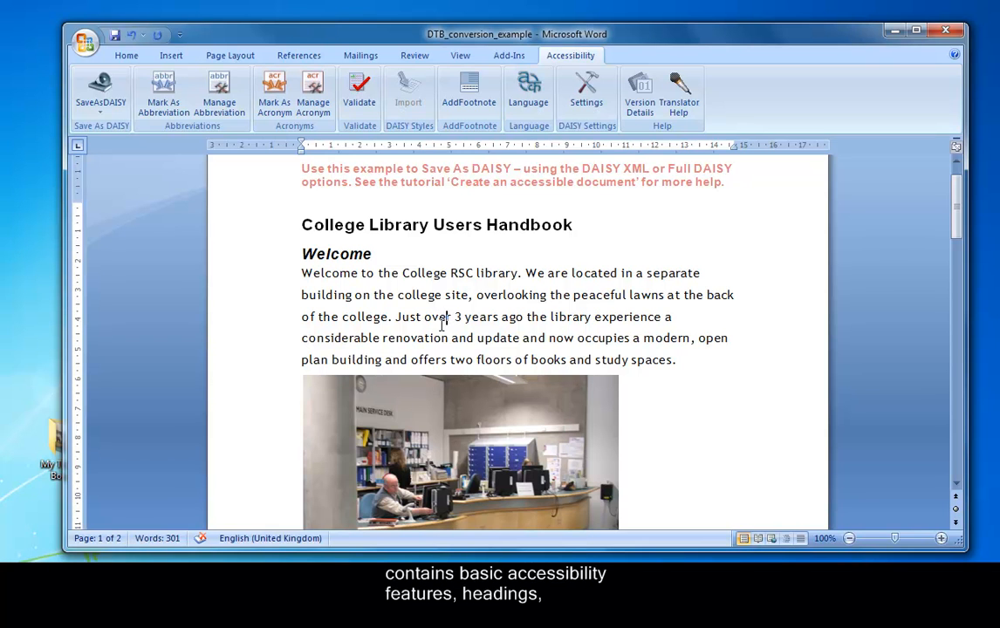
{"action": "left_click", "coordinate": [103, 113]}
{"action": "mouse_move", "coordinate": [111, 153]}
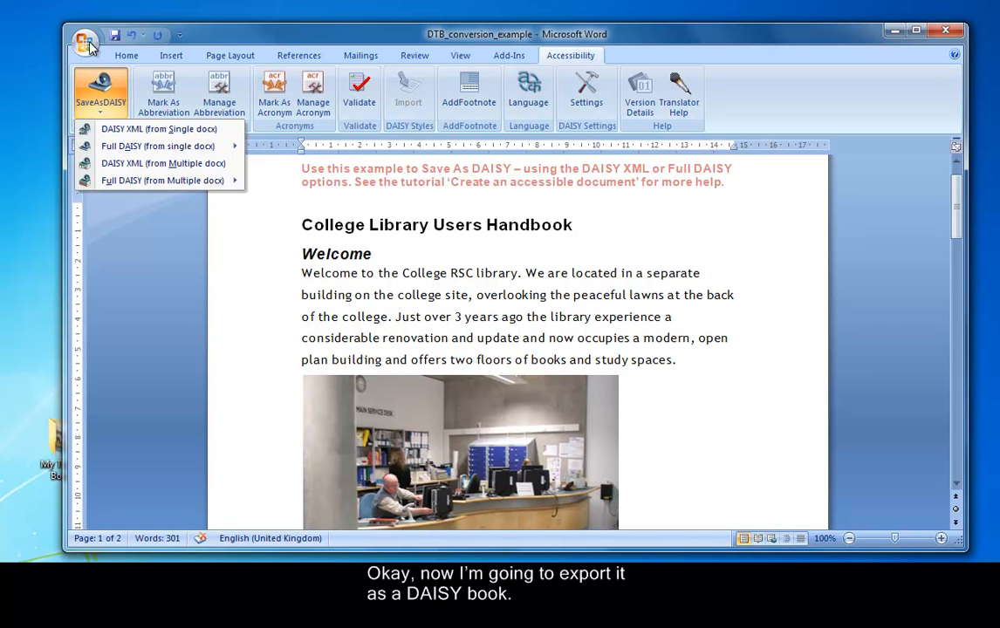
{"action": "left_click", "coordinate": [86, 46]}
{"action": "mouse_move", "coordinate": [115, 208]}
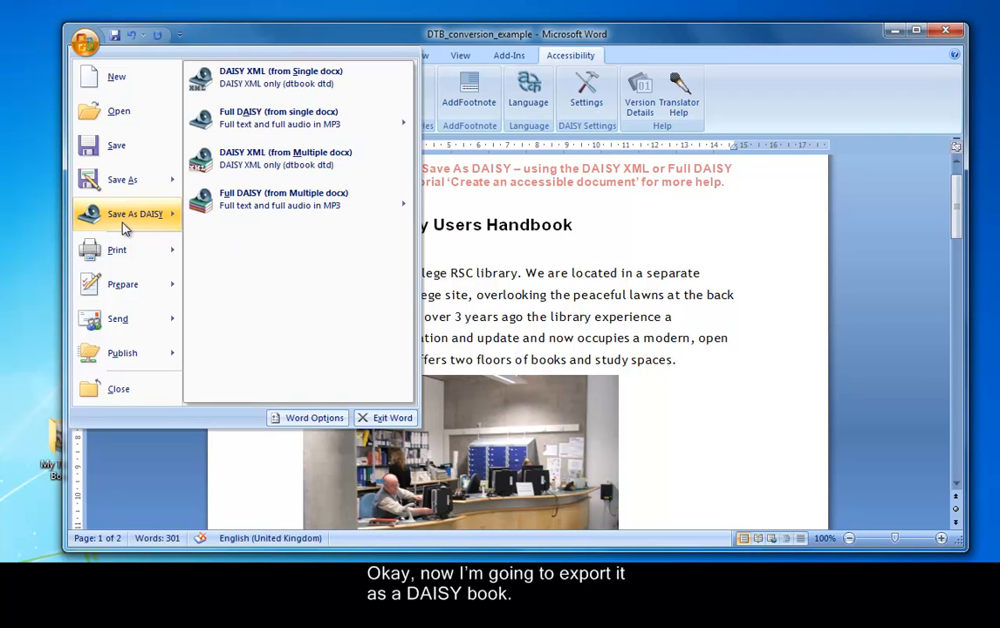
{"action": "mouse_move", "coordinate": [292, 125]}
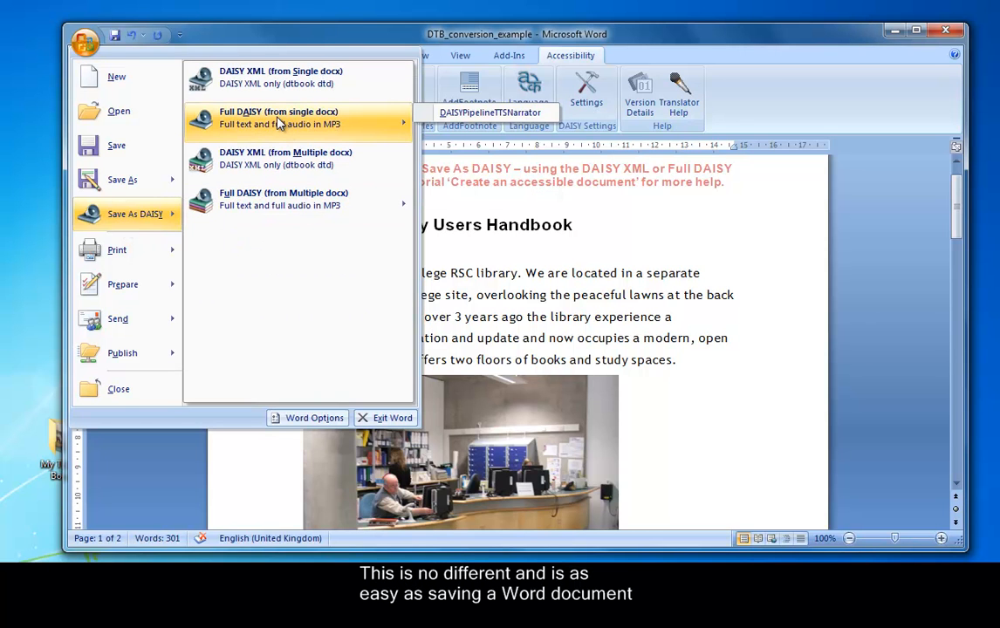
{"action": "left_click", "coordinate": [311, 39]}
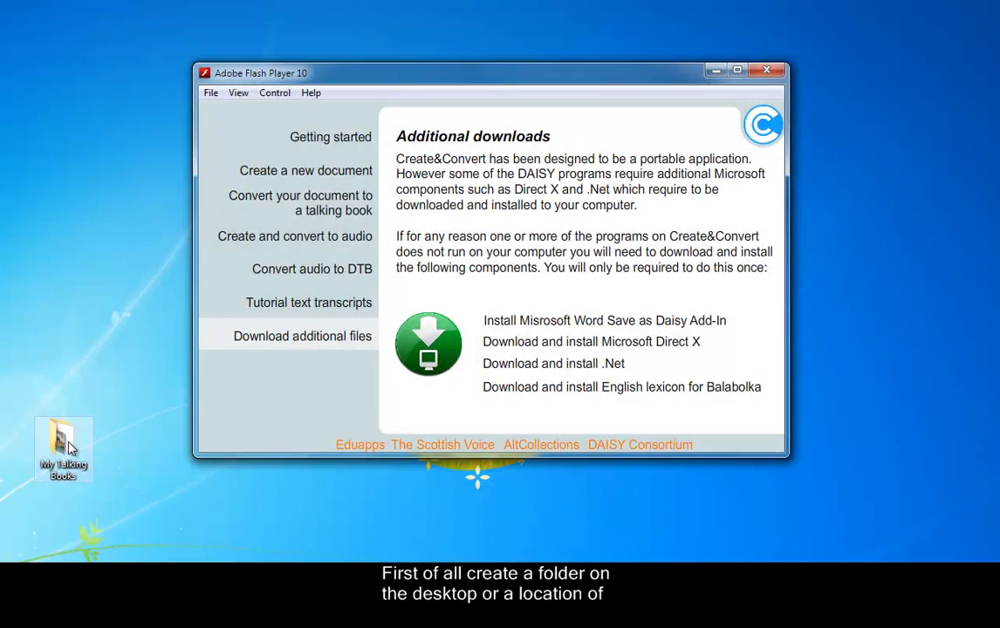
Check the contents of the My Talking Books folder on the desktop and minimise its window
{"action": "double_click", "coordinate": [67, 443]}
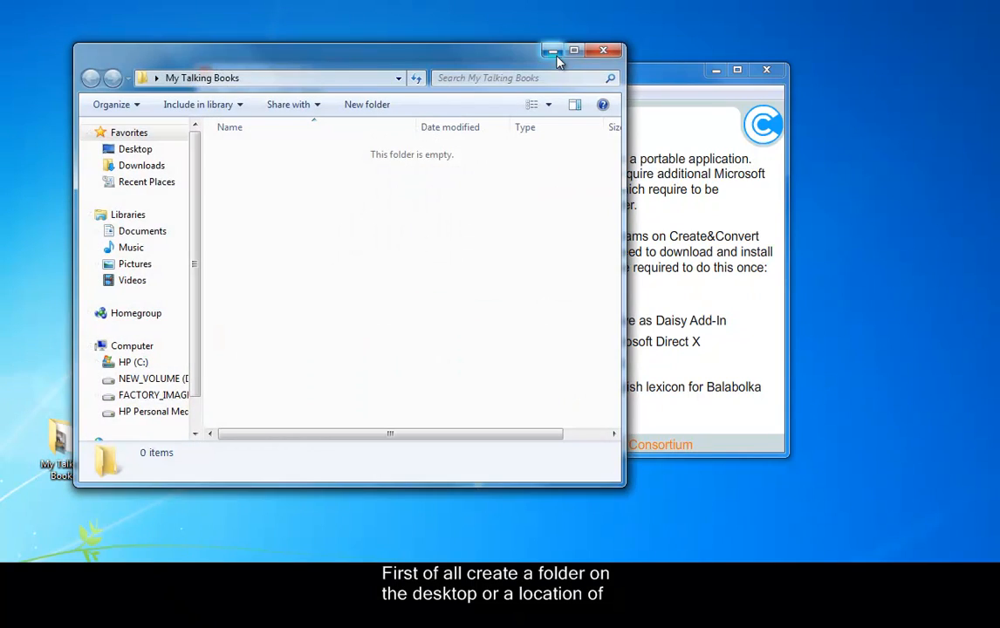
{"action": "left_click", "coordinate": [555, 55]}
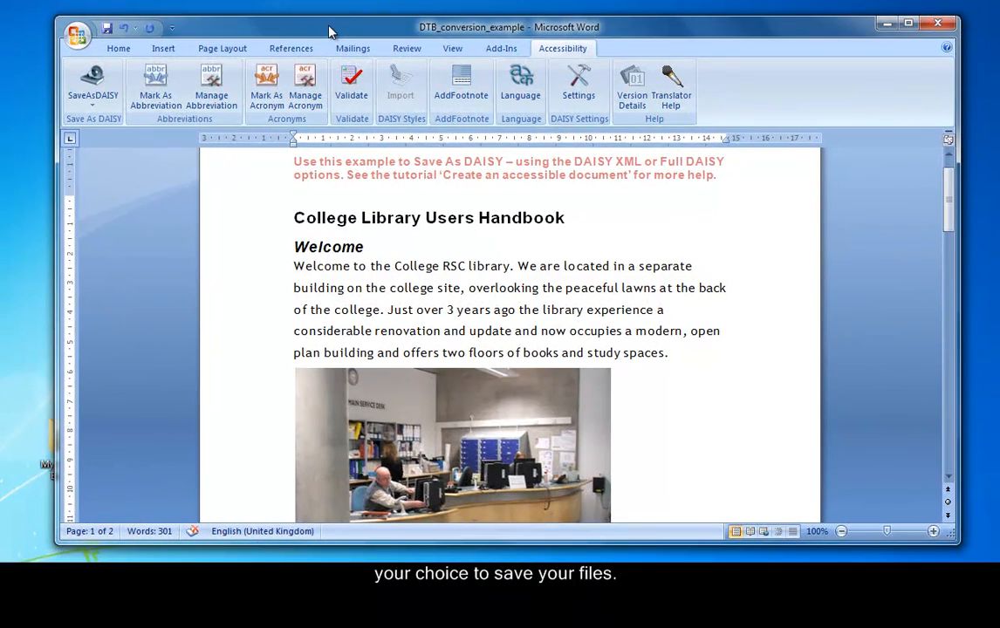
Start a Full DAISY export from the single docx with DAISYPipelineTTSNarrator, using My Talking Books as the output directory
{"action": "left_click", "coordinate": [112, 89]}
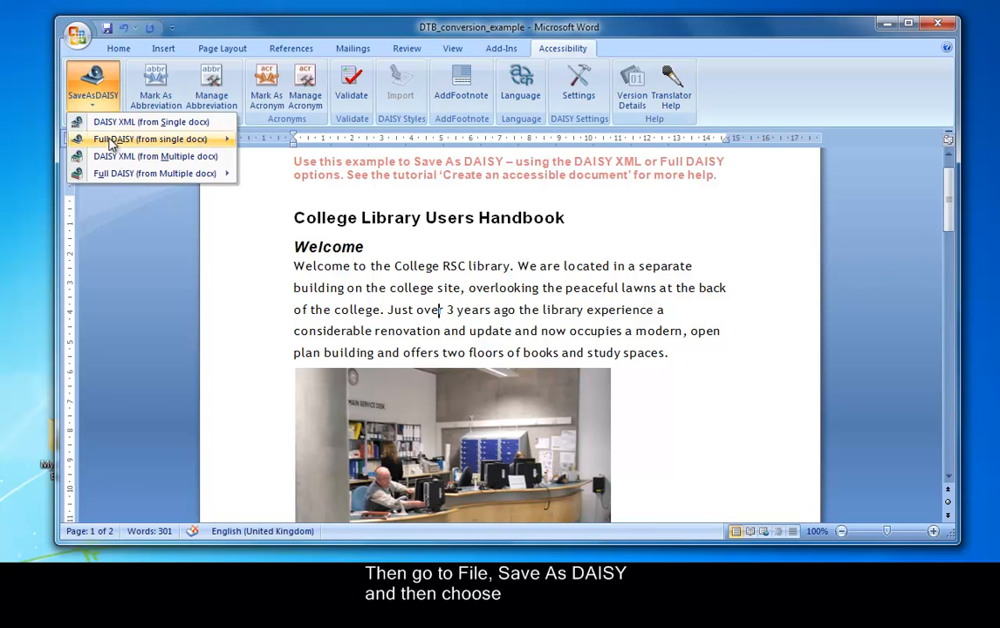
{"action": "mouse_move", "coordinate": [109, 138]}
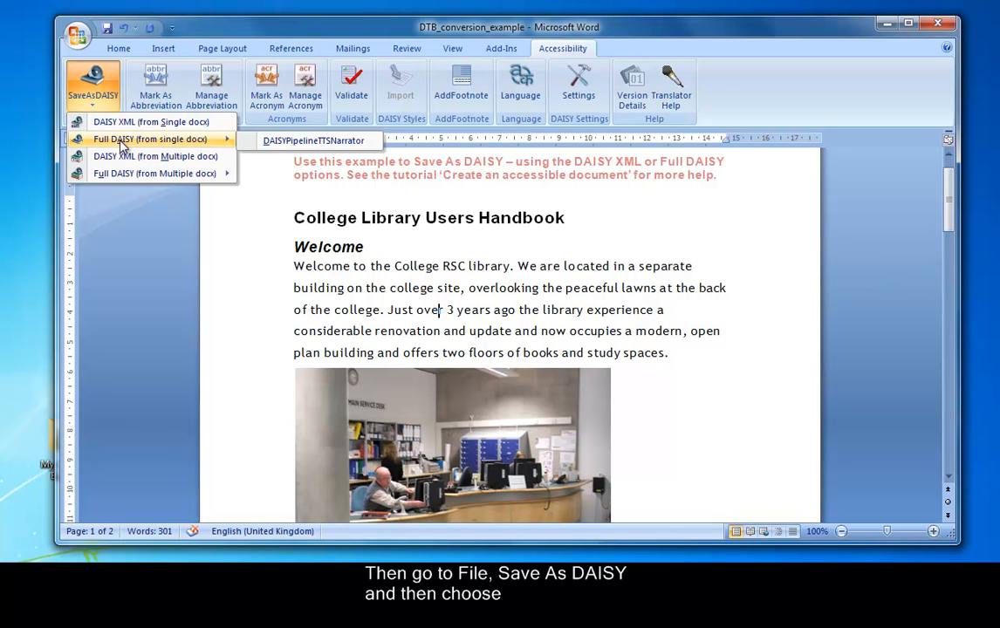
{"action": "left_click", "coordinate": [294, 143]}
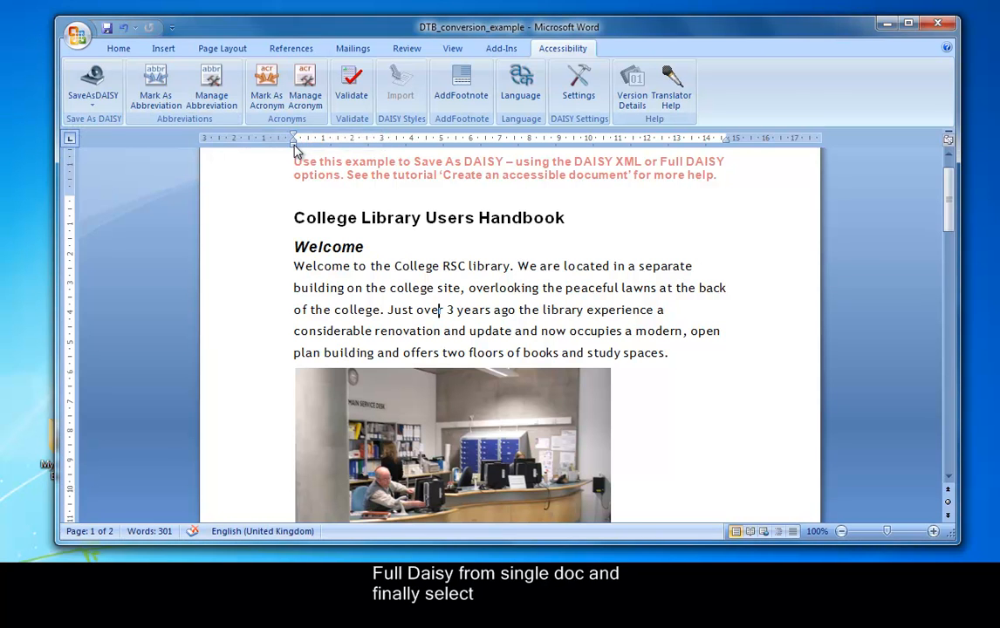
{"action": "left_click", "coordinate": [640, 199]}
{"action": "left_click_drag", "start_coordinate": [573, 188], "coordinate": [463, 88]}
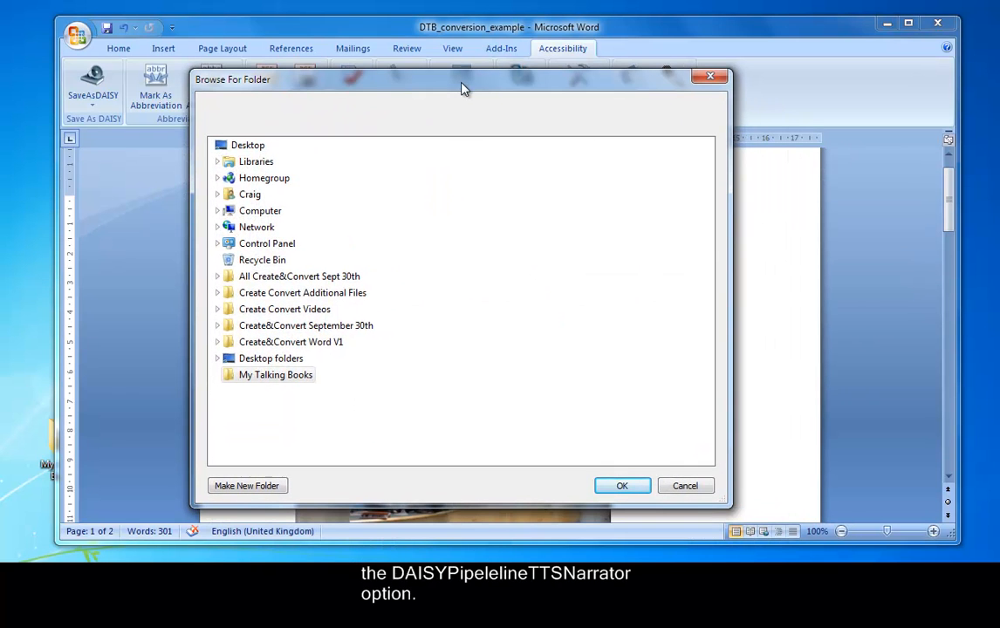
{"action": "left_click", "coordinate": [273, 377]}
{"action": "left_click", "coordinate": [610, 488]}
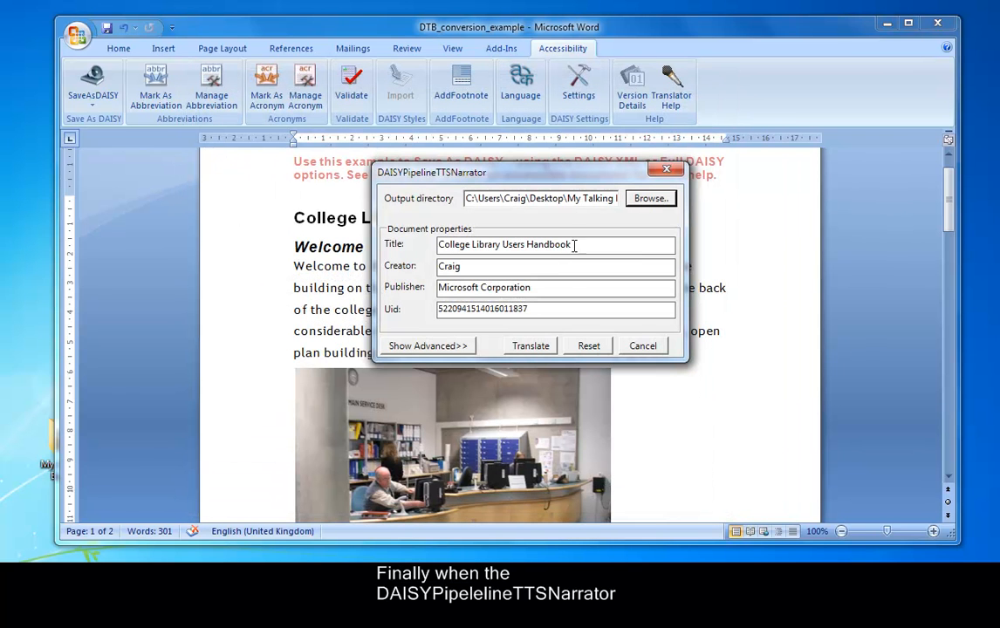
Set the Creator to "A Librarian." and translate the document into a DAISY book
{"action": "left_click_drag", "start_coordinate": [472, 270], "coordinate": [410, 246]}
{"action": "type", "text": "SA"}
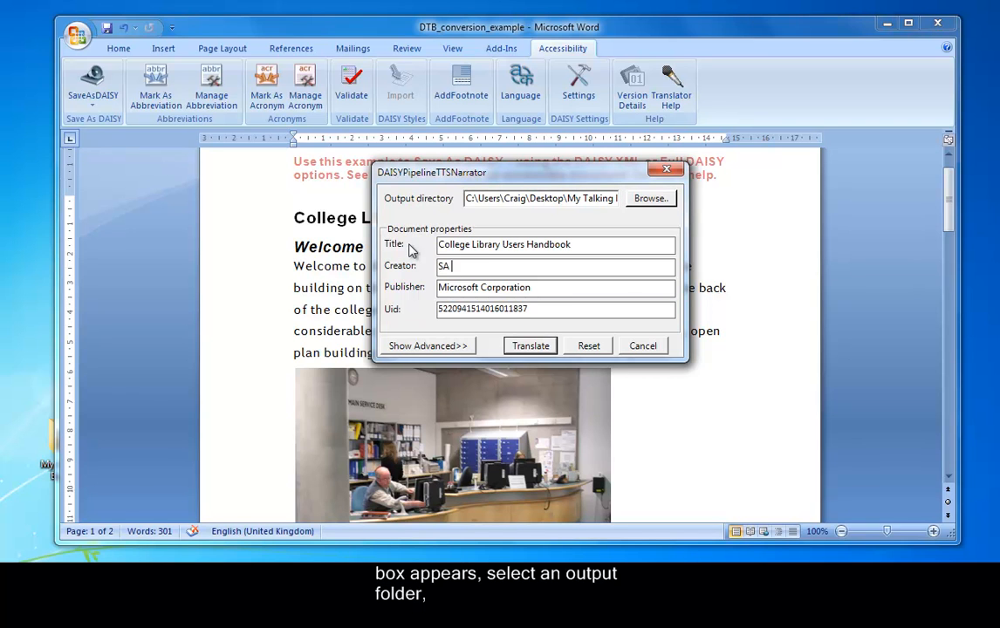
{"action": "key", "text": "BackSpace"}
{"action": "key", "text": "BackSpace"}
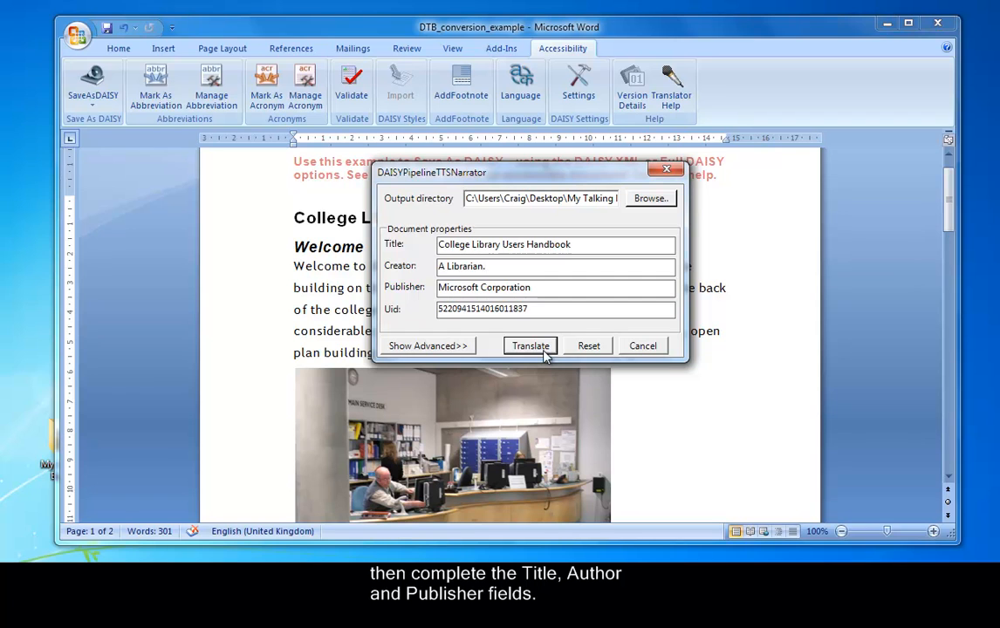
{"action": "left_click", "coordinate": [530, 346]}
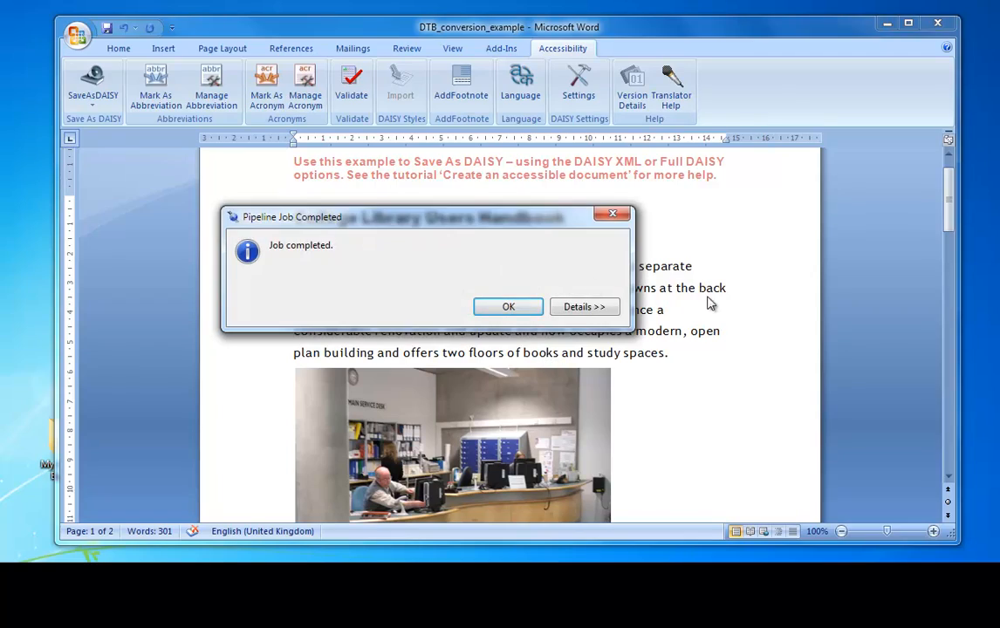
{"action": "left_click", "coordinate": [531, 308]}
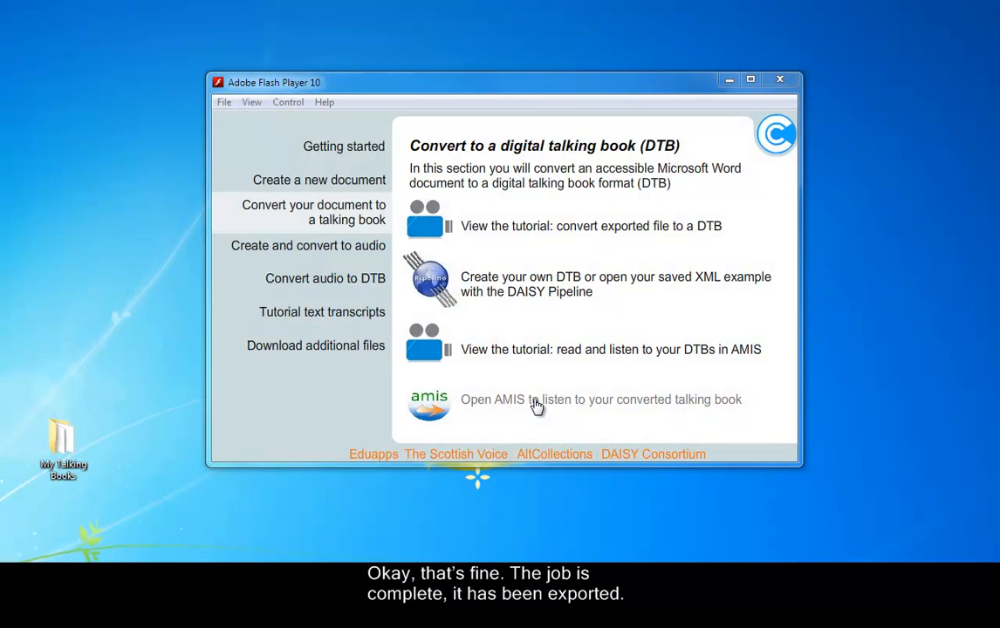
Launch AMIS from Create&Convert and open speechgen.opf from the My Talking Books folder
{"action": "left_click", "coordinate": [537, 406]}
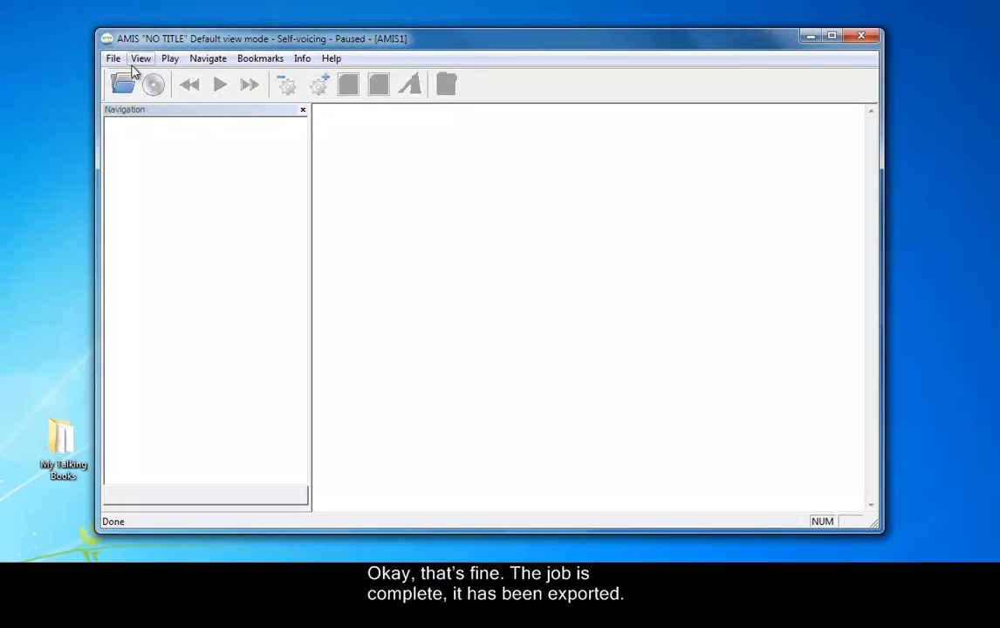
{"action": "left_click", "coordinate": [113, 60]}
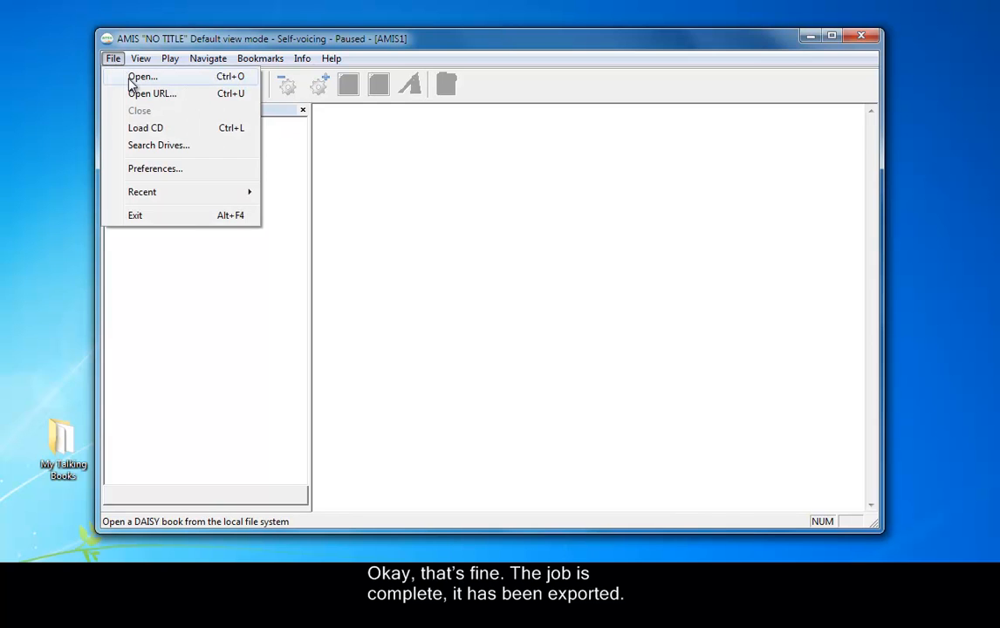
{"action": "left_click", "coordinate": [140, 76]}
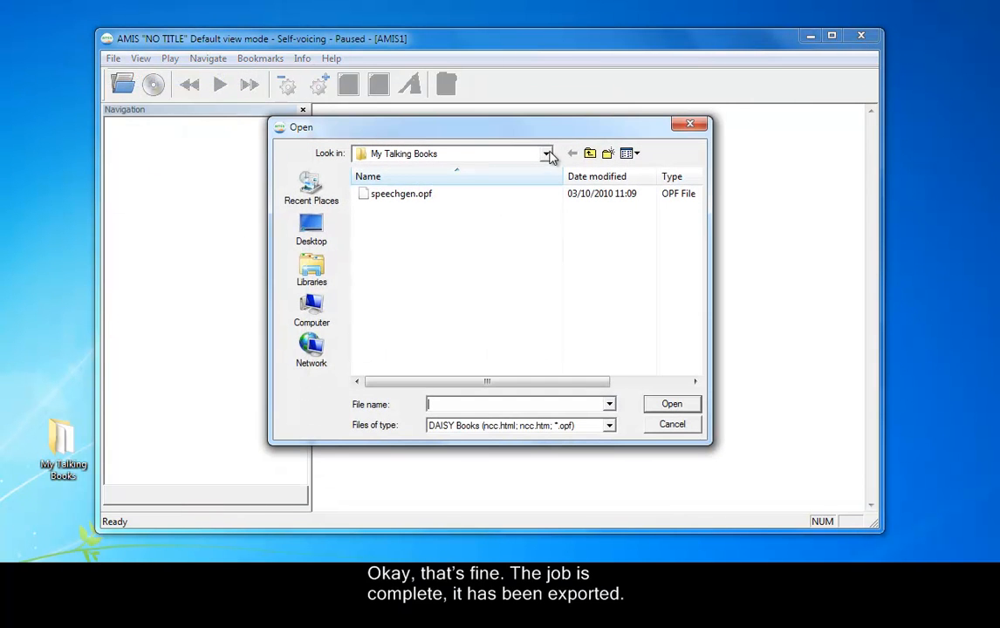
{"action": "left_click", "coordinate": [546, 154]}
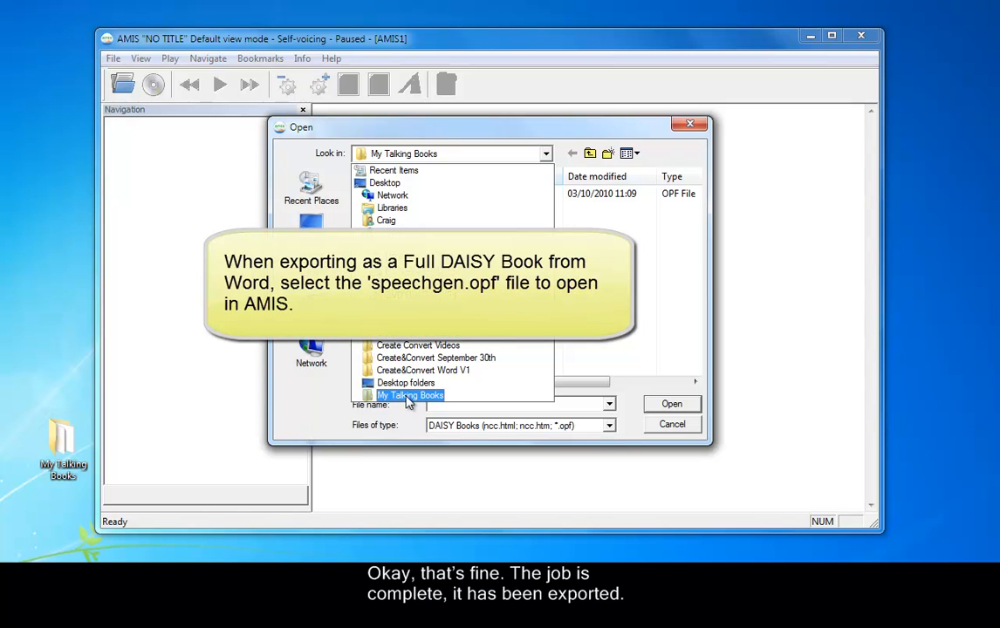
{"action": "left_click", "coordinate": [409, 396]}
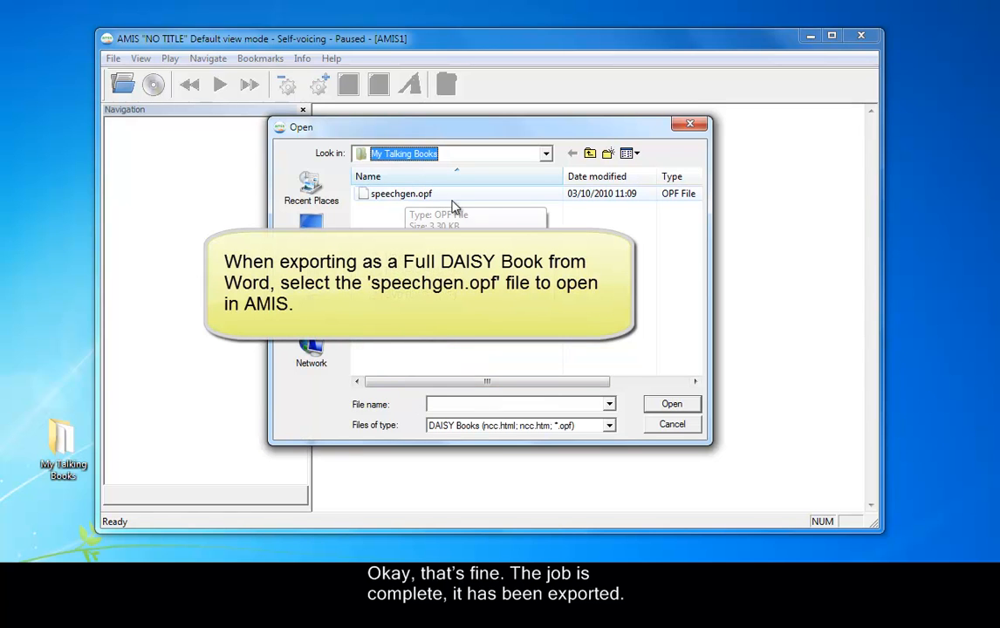
{"action": "left_click", "coordinate": [387, 195]}
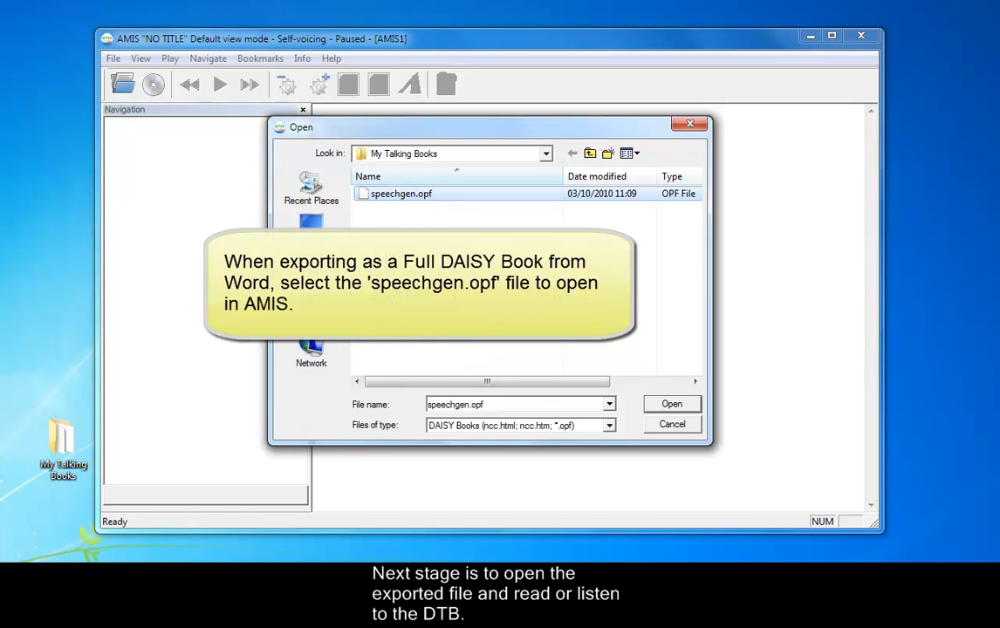
{"action": "left_click", "coordinate": [669, 407]}
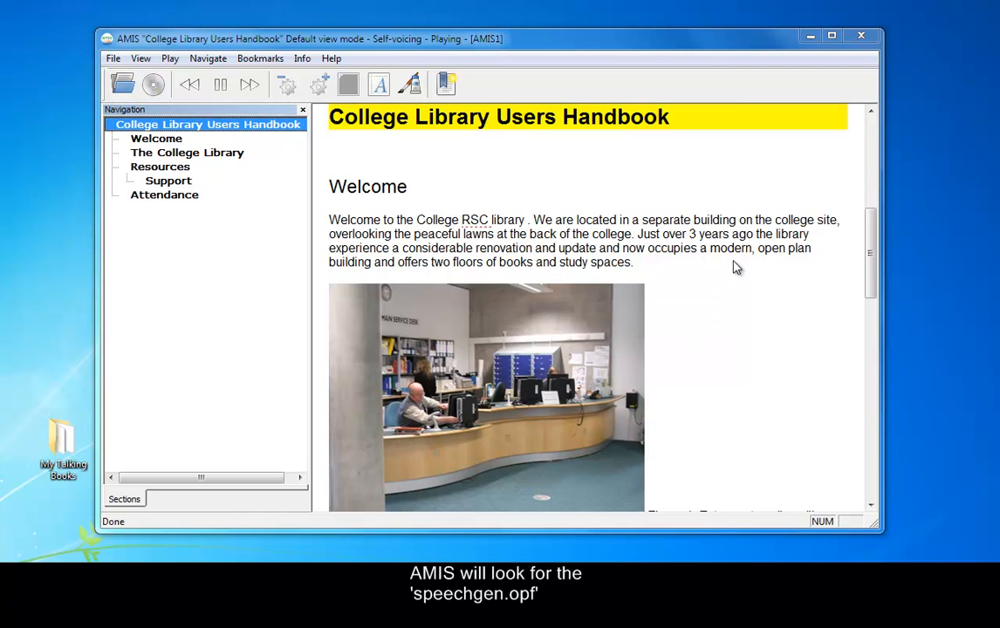
Go to the book's Welcome section, and enlarge the text before returning it to its original size
{"action": "left_click", "coordinate": [154, 139]}
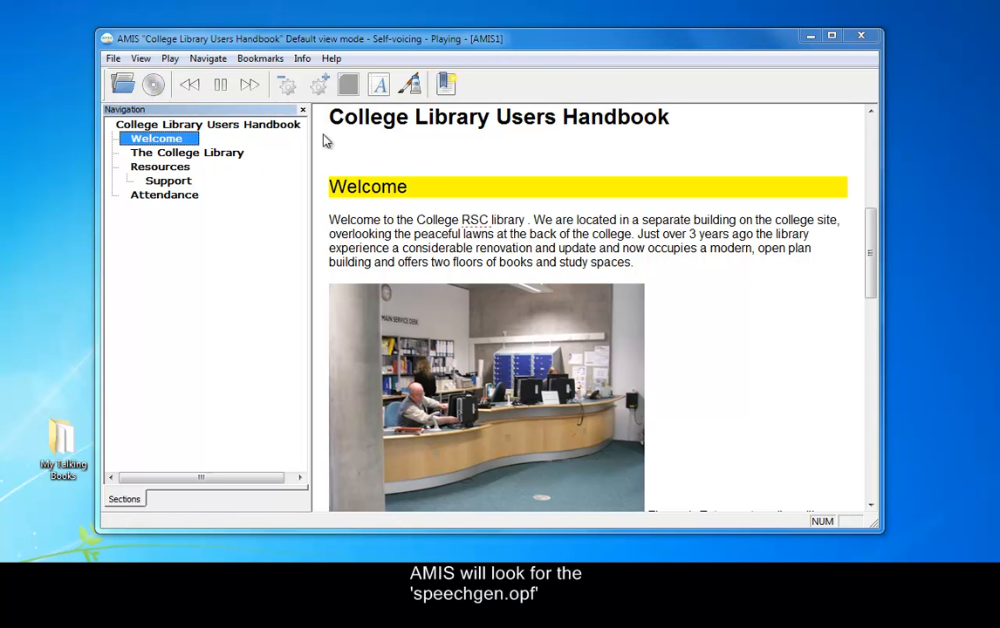
{"action": "left_click", "coordinate": [381, 87]}
{"action": "left_click", "coordinate": [381, 87]}
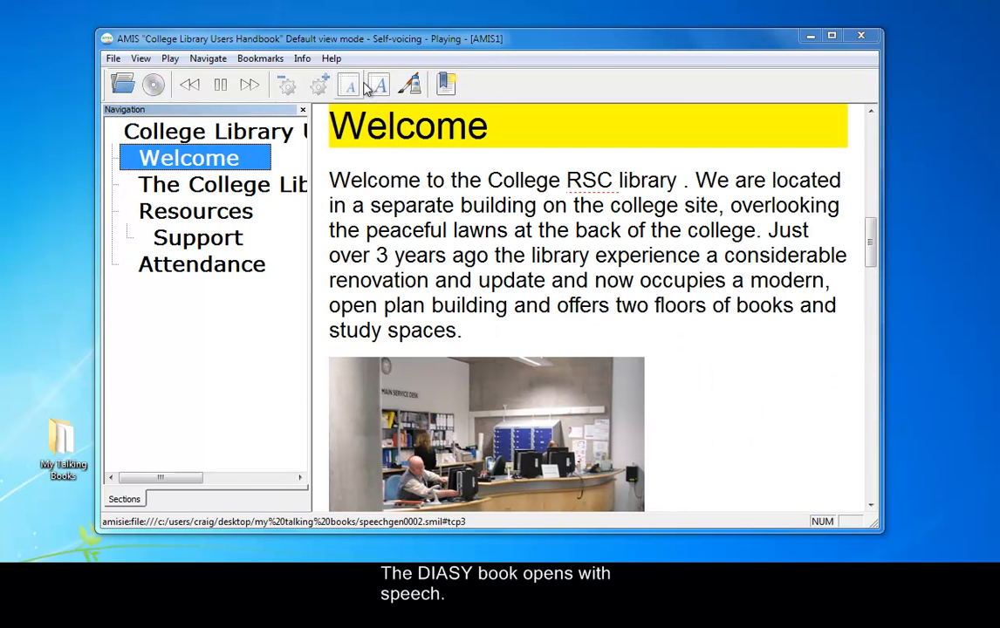
{"action": "left_click", "coordinate": [379, 87]}
{"action": "left_click", "coordinate": [377, 88]}
Switch the book's page contrast to light text on a dark blue background
{"action": "left_click", "coordinate": [412, 86]}
{"action": "left_click", "coordinate": [412, 86]}
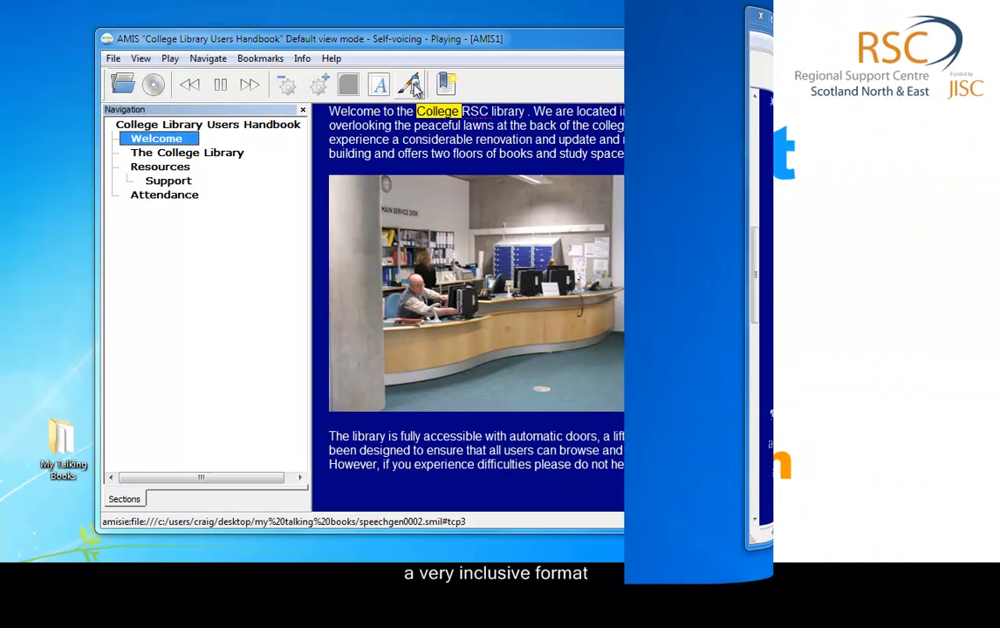